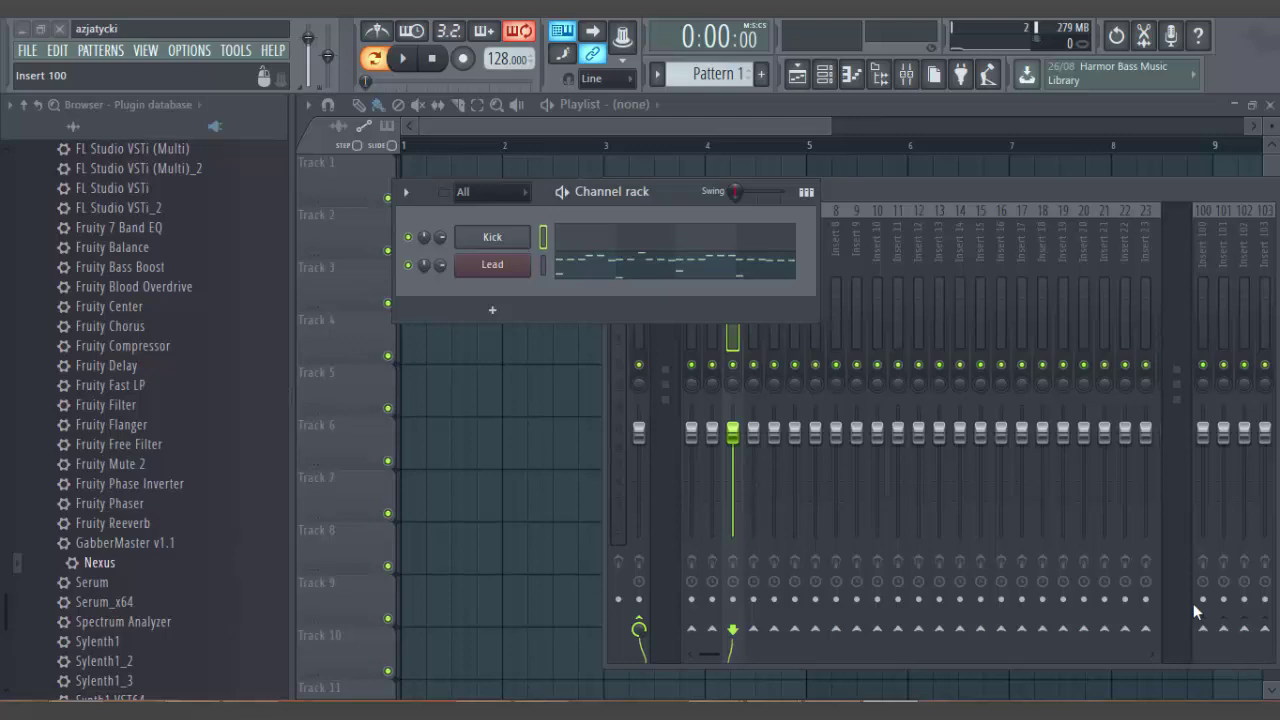
- Play the pattern to listen to the Lead melody on its own, and stop playback
{"action": "left_click", "coordinate": [930, 181]}
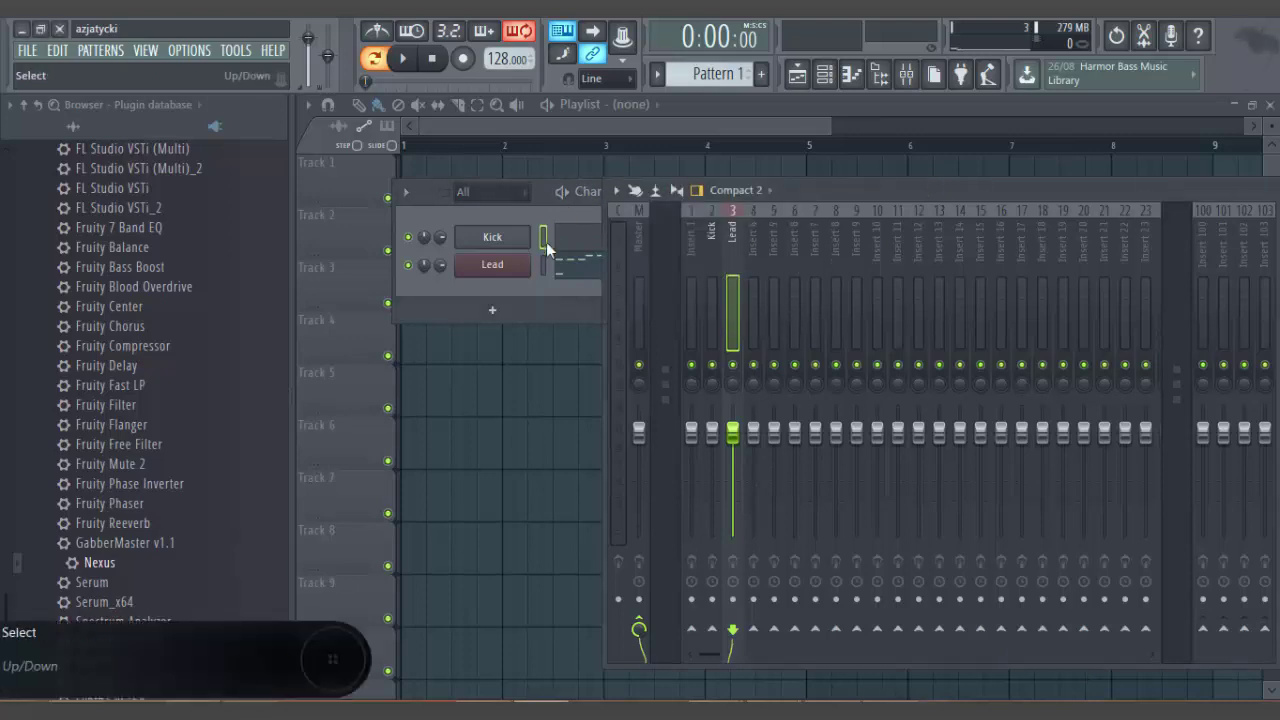
{"action": "left_click", "coordinate": [578, 243]}
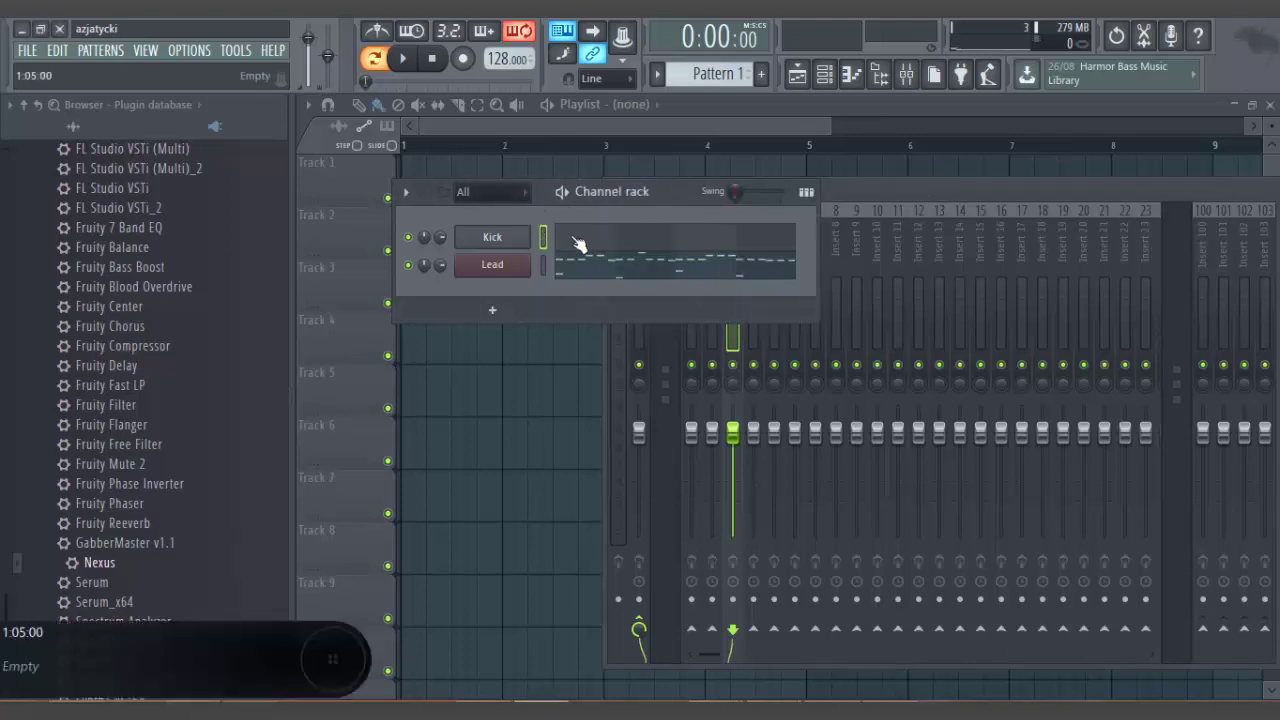
{"action": "left_click", "coordinate": [403, 58]}
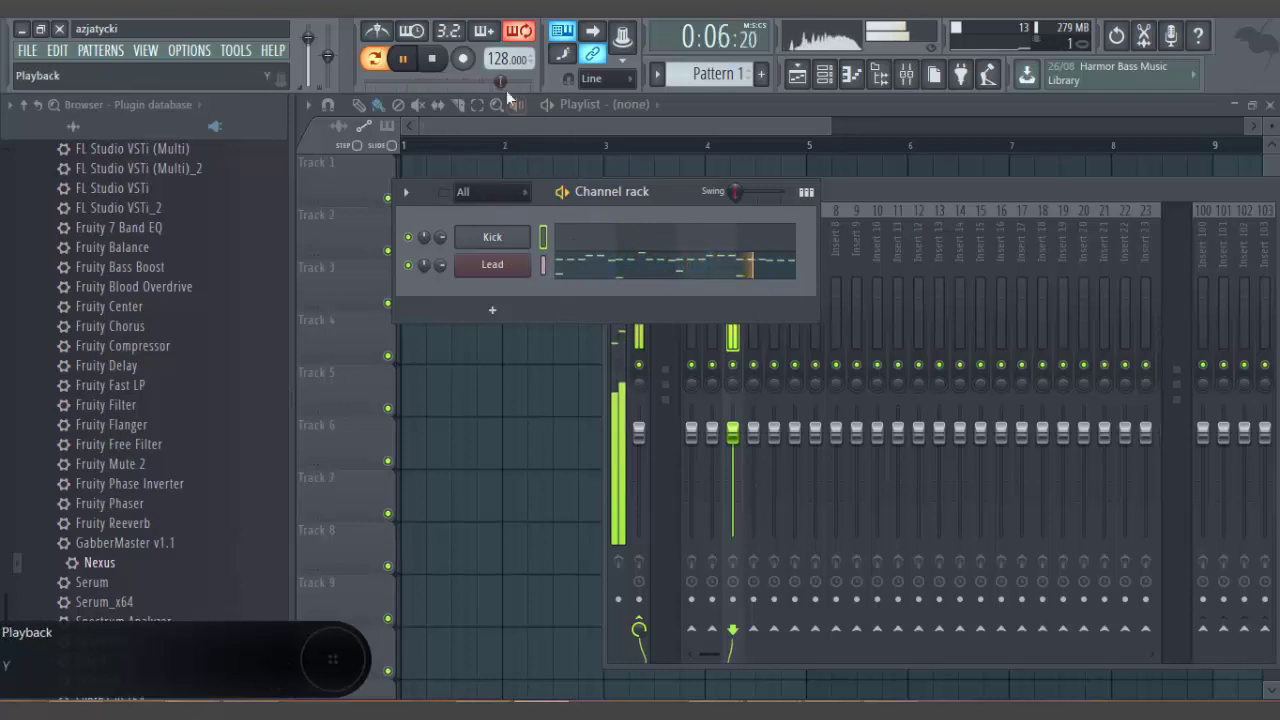
{"action": "left_click", "coordinate": [433, 59]}
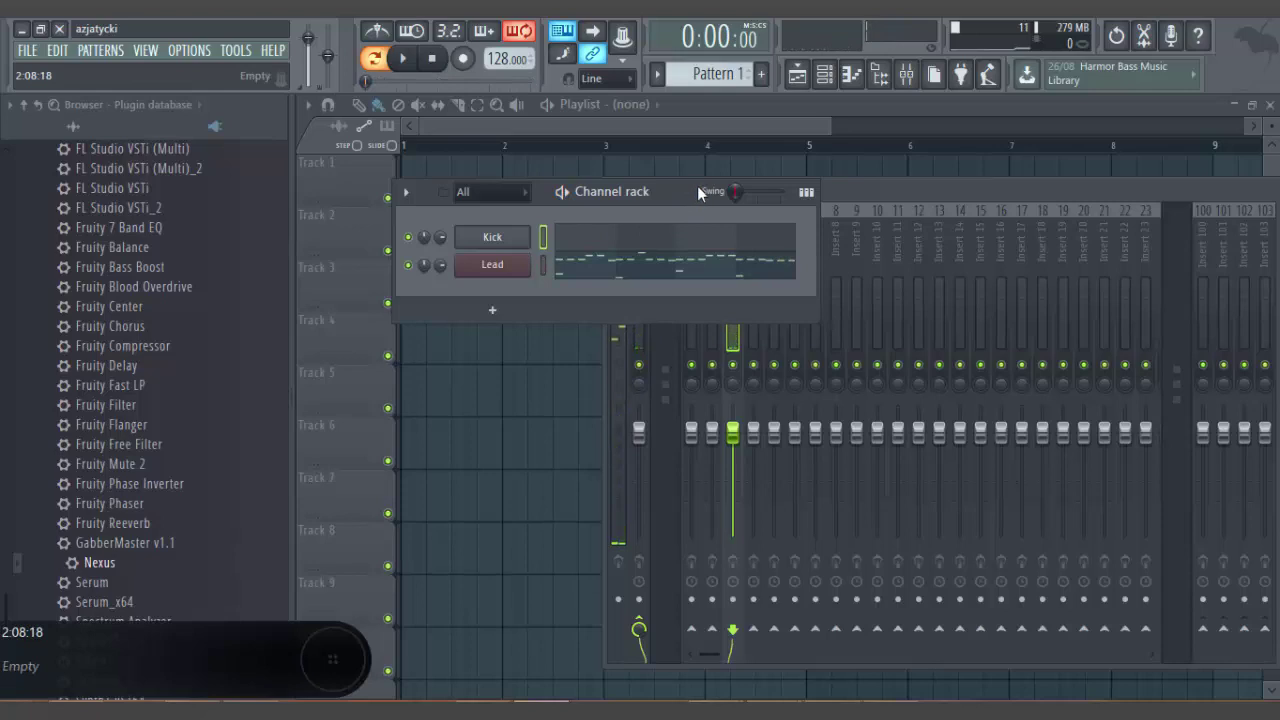
- Sidechain the Kick mixer track to Insert 1
{"action": "left_click", "coordinate": [871, 195]}
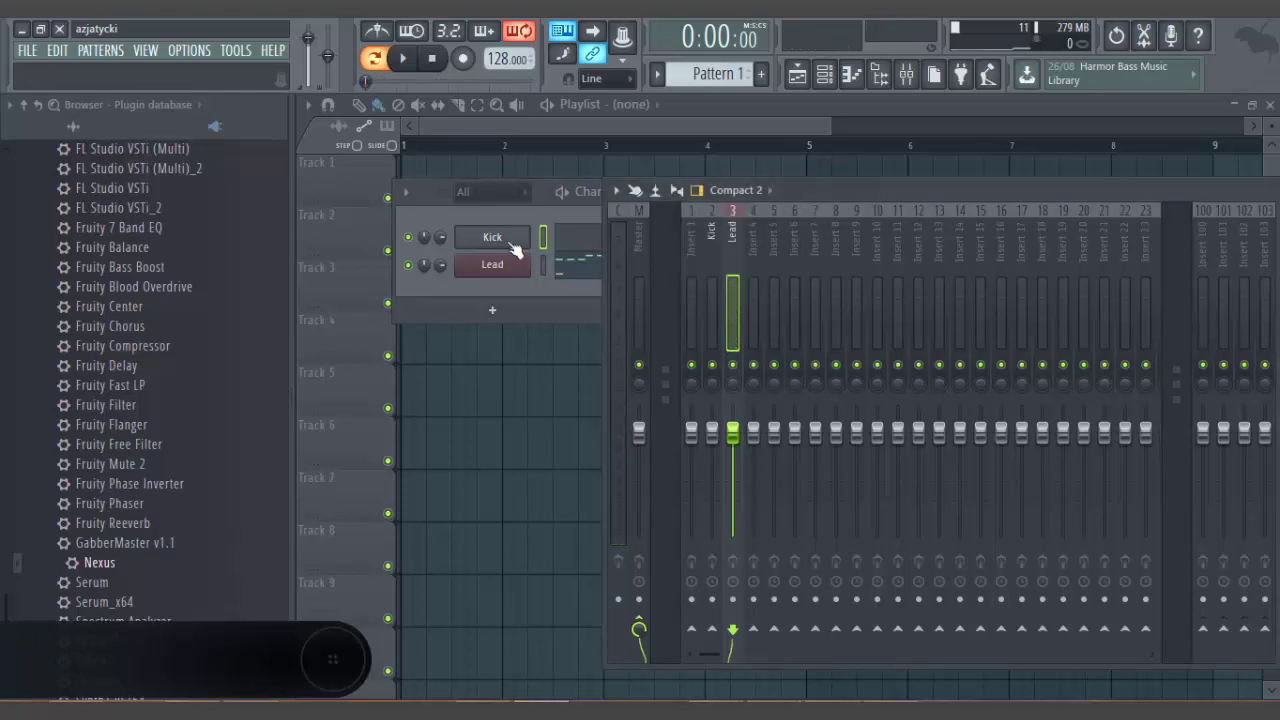
{"action": "left_click", "coordinate": [780, 268]}
{"action": "left_click", "coordinate": [740, 275]}
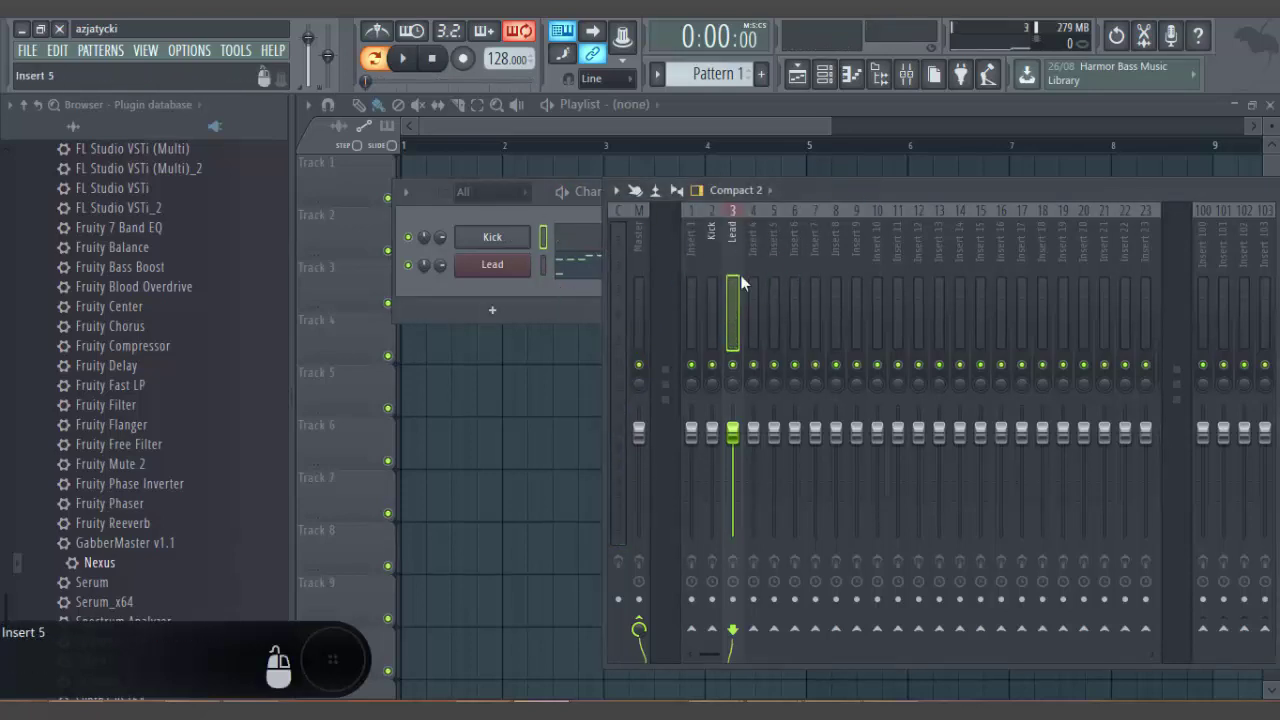
{"action": "left_click", "coordinate": [716, 287]}
{"action": "left_click", "coordinate": [712, 305]}
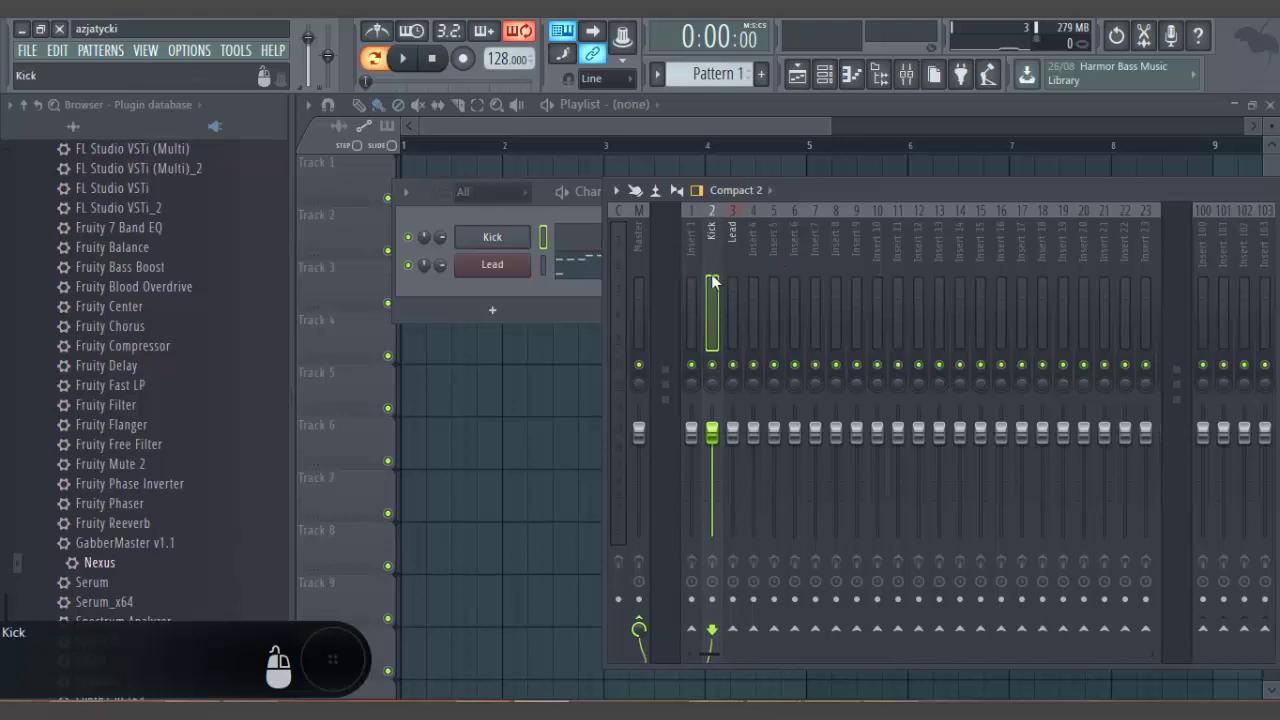
{"action": "left_click", "coordinate": [691, 628]}
{"action": "left_click", "coordinate": [689, 320]}
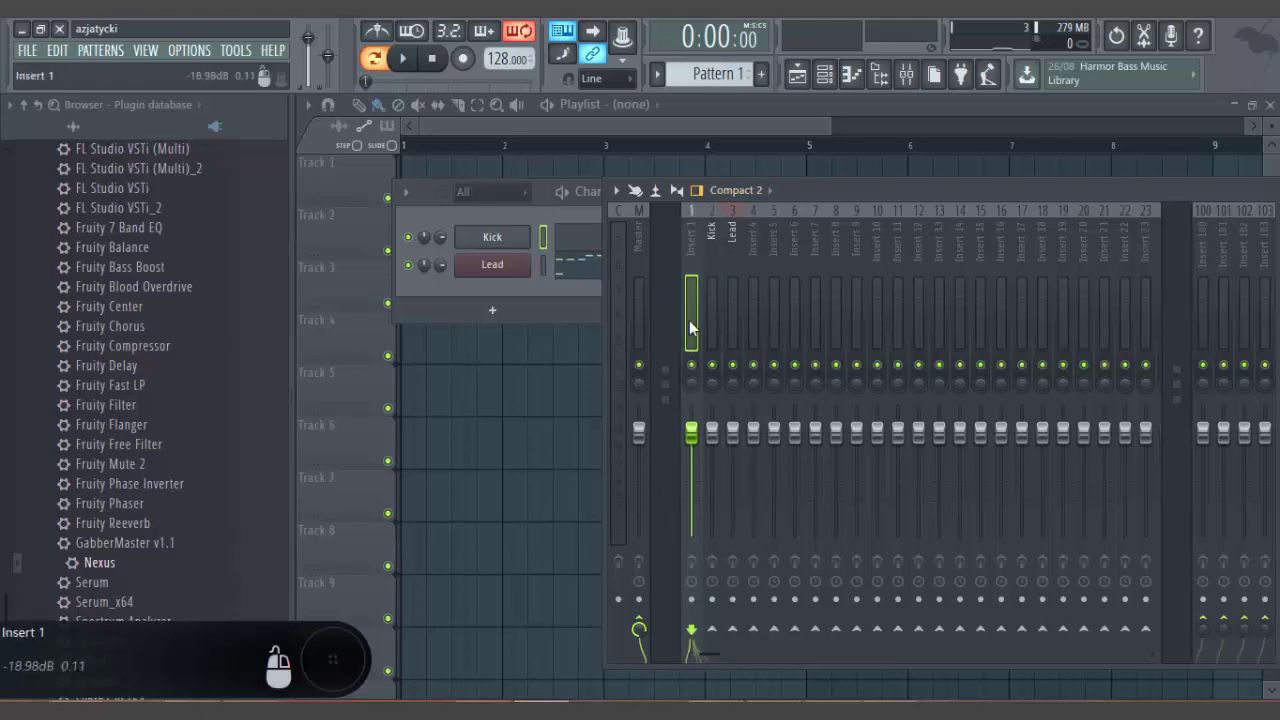
{"action": "left_click", "coordinate": [716, 258]}
{"action": "right_click", "coordinate": [690, 626]}
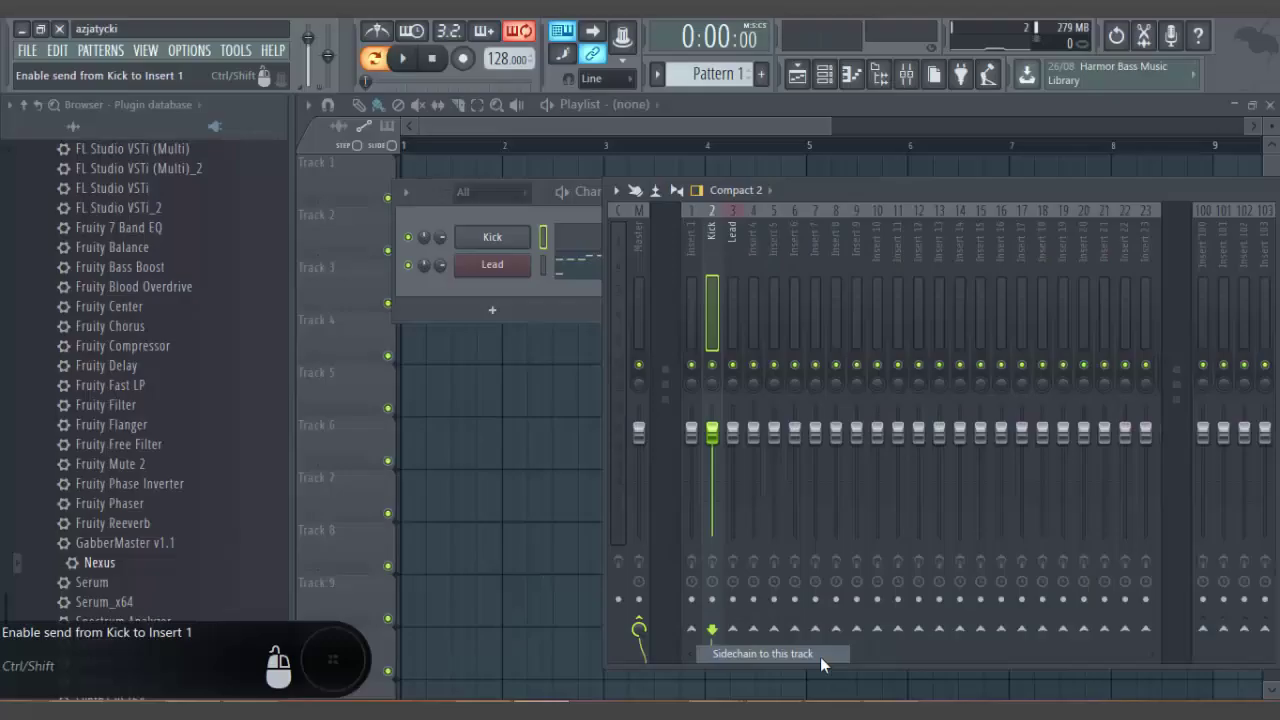
{"action": "left_click", "coordinate": [1105, 595]}
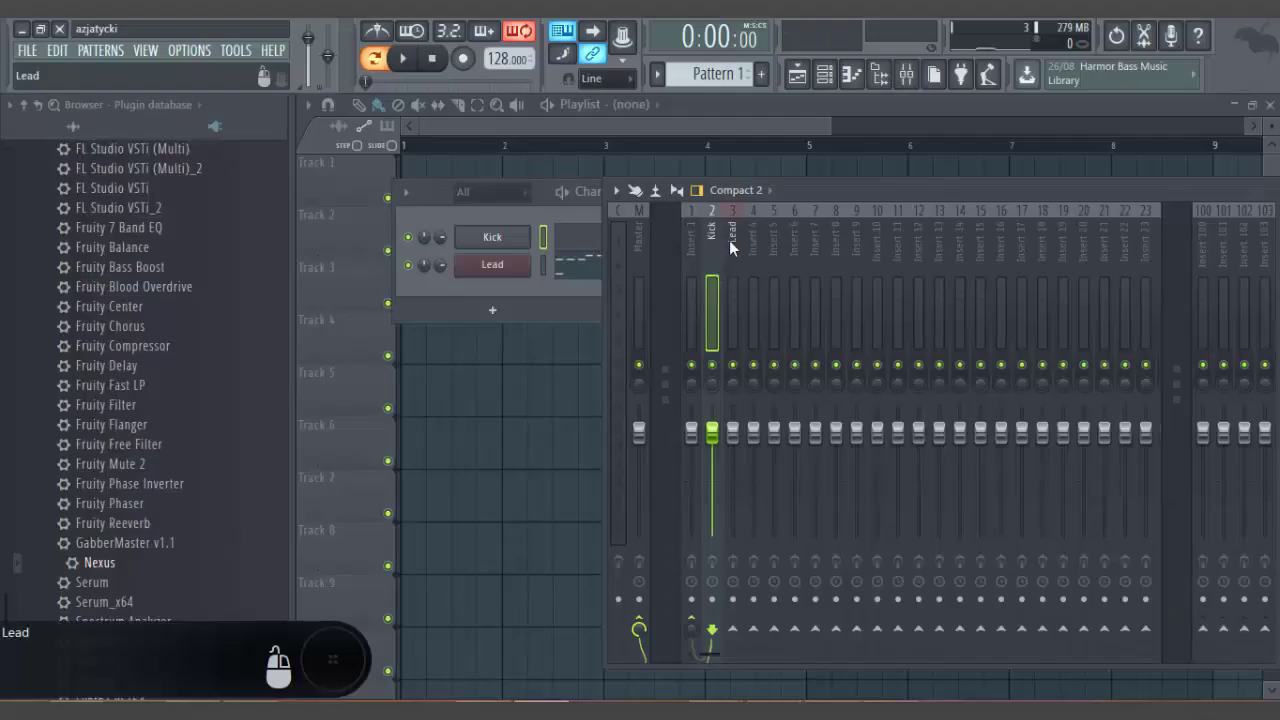
- Route the Lead mixer track to Insert 1 only
{"action": "left_click", "coordinate": [650, 188]}
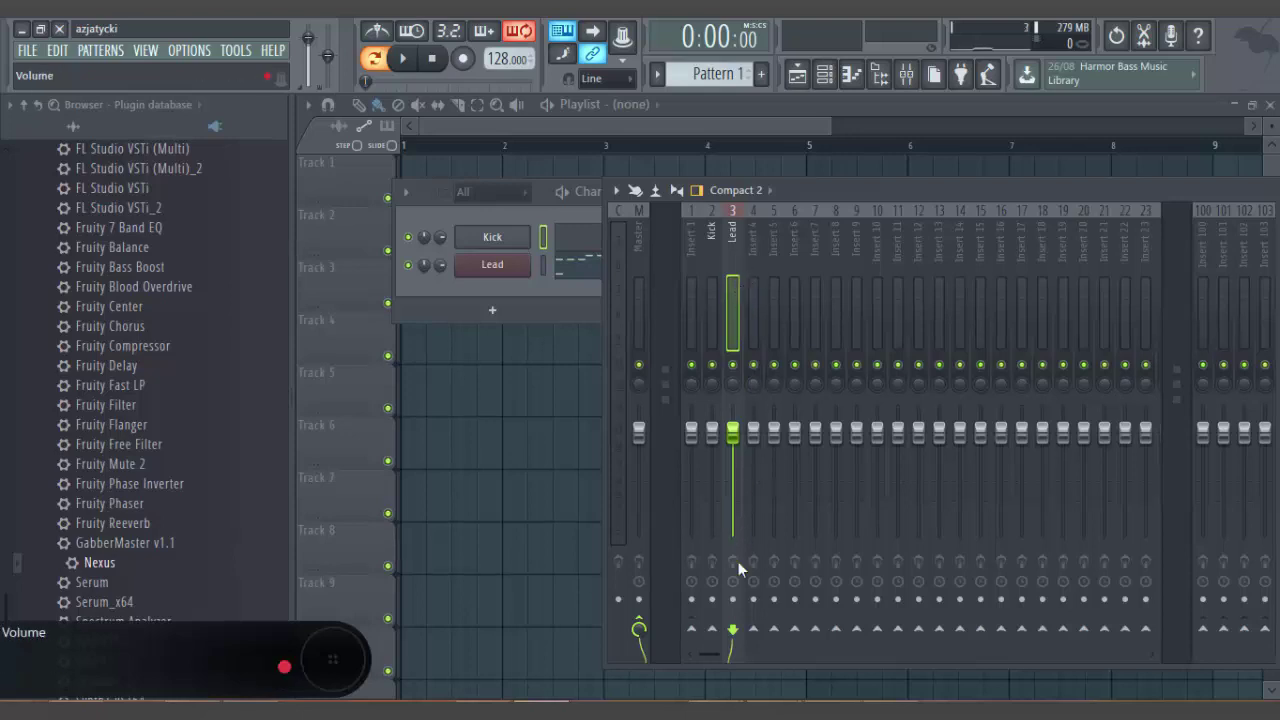
{"action": "right_click", "coordinate": [694, 635]}
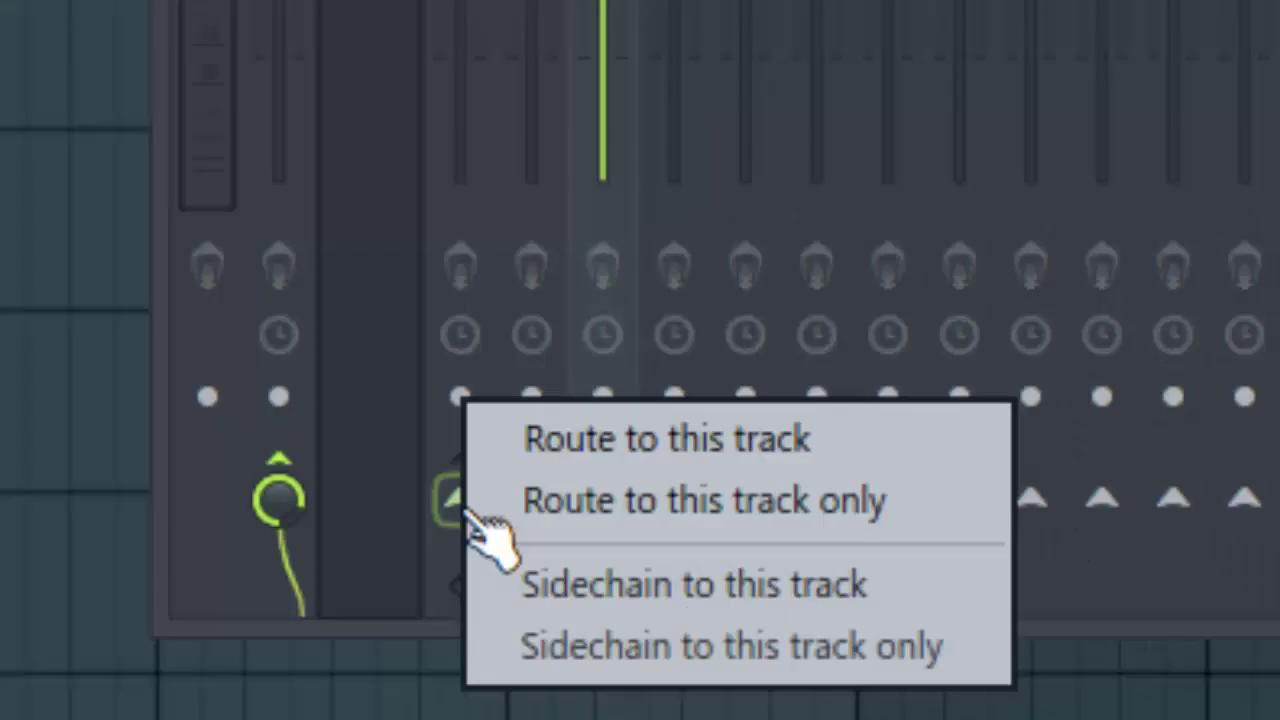
{"action": "left_click", "coordinate": [690, 501]}
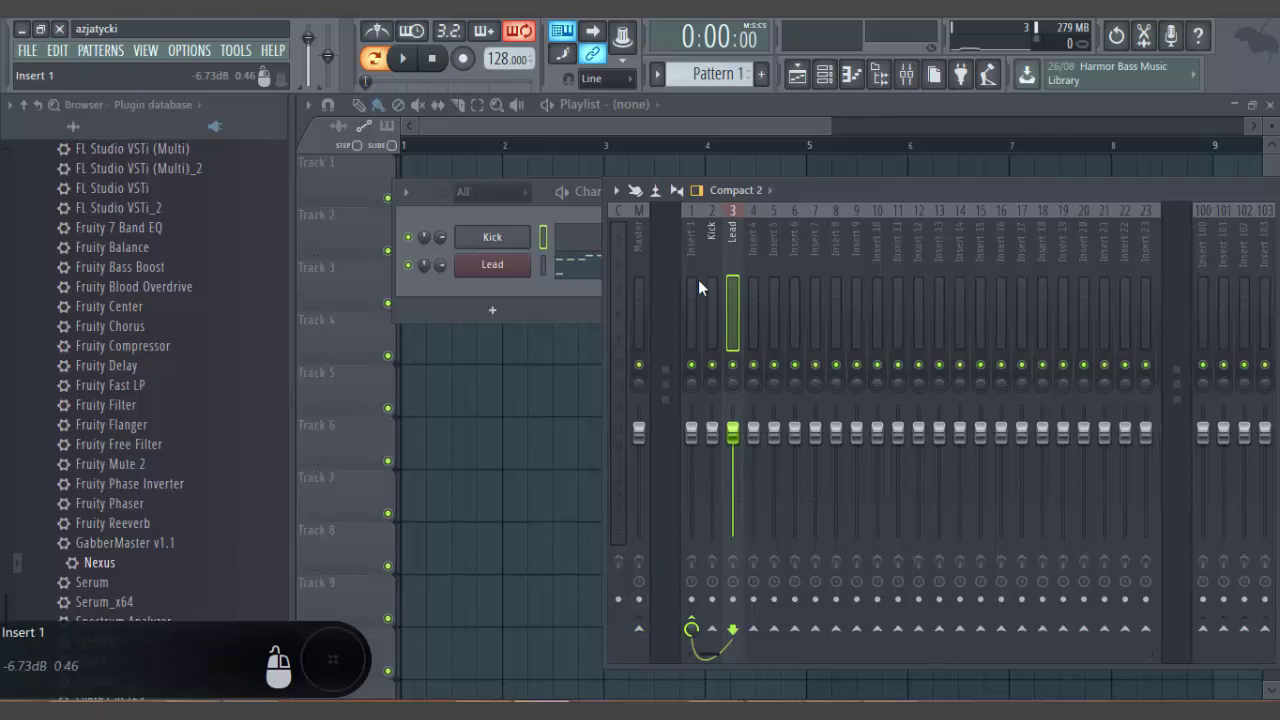
- Load Fruity Limiter into the first effect slot of mixer track Insert 1
{"action": "left_click", "coordinate": [692, 228]}
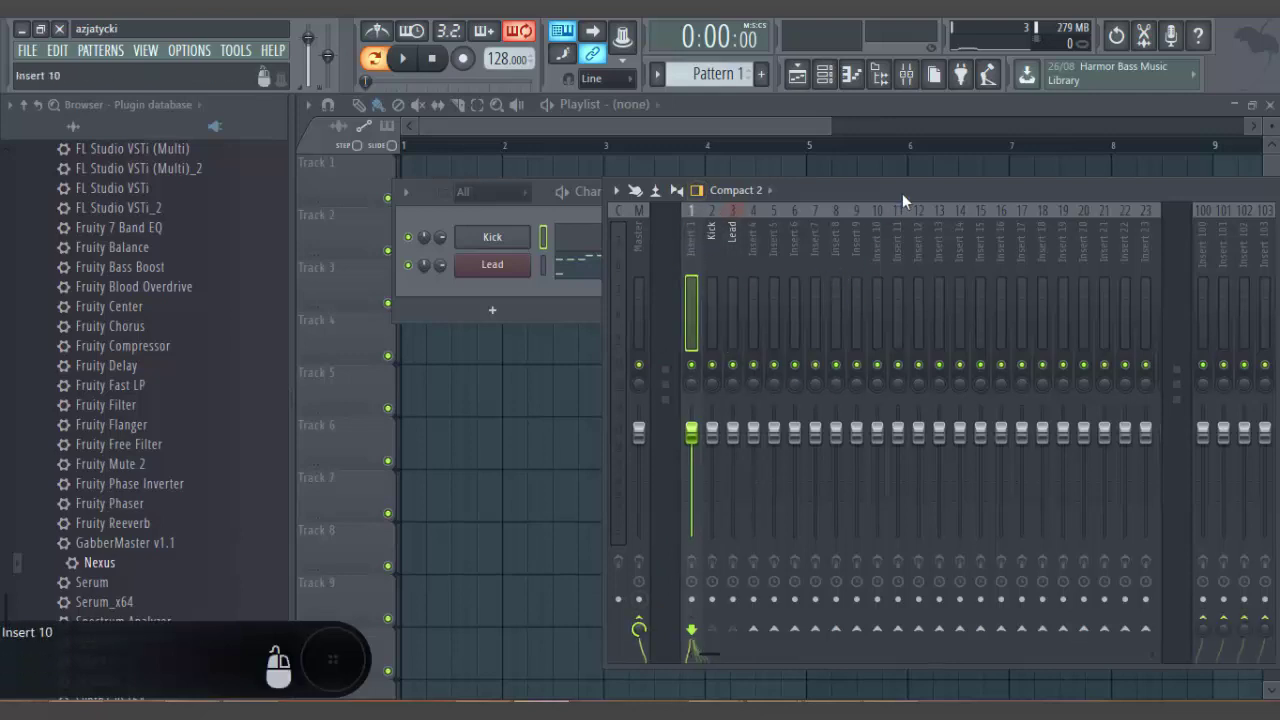
{"action": "left_click_drag", "start_coordinate": [902, 193], "coordinate": [721, 193]}
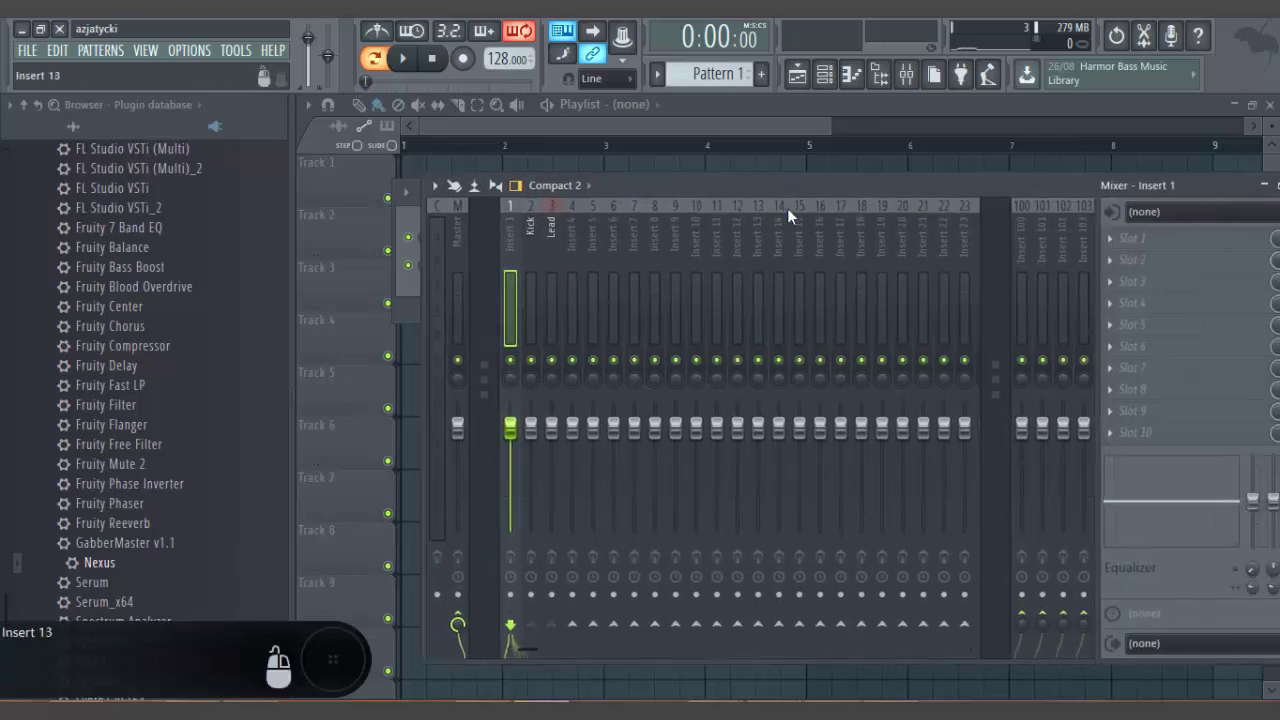
{"action": "left_click", "coordinate": [1129, 244]}
{"action": "left_click", "coordinate": [1040, 521]}
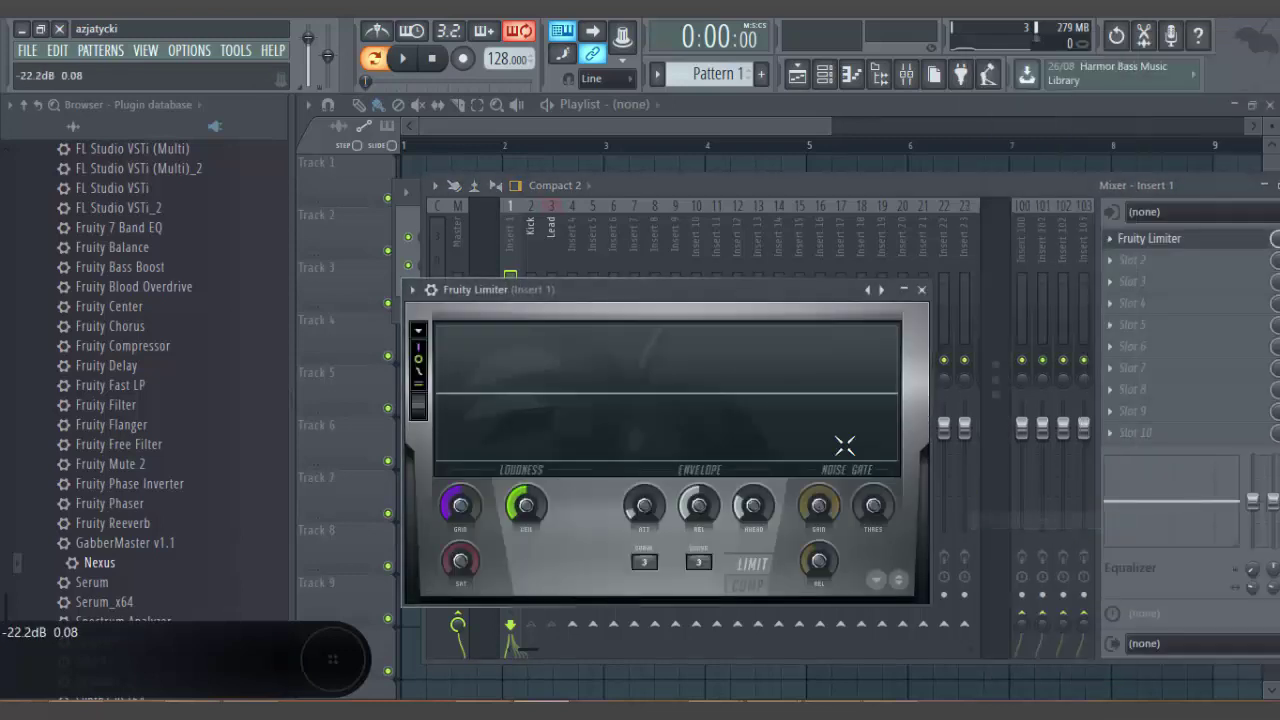
- Switch Fruity Limiter to COMP mode with sidechain input 1 and lower its threshold
{"action": "left_click", "coordinate": [749, 587]}
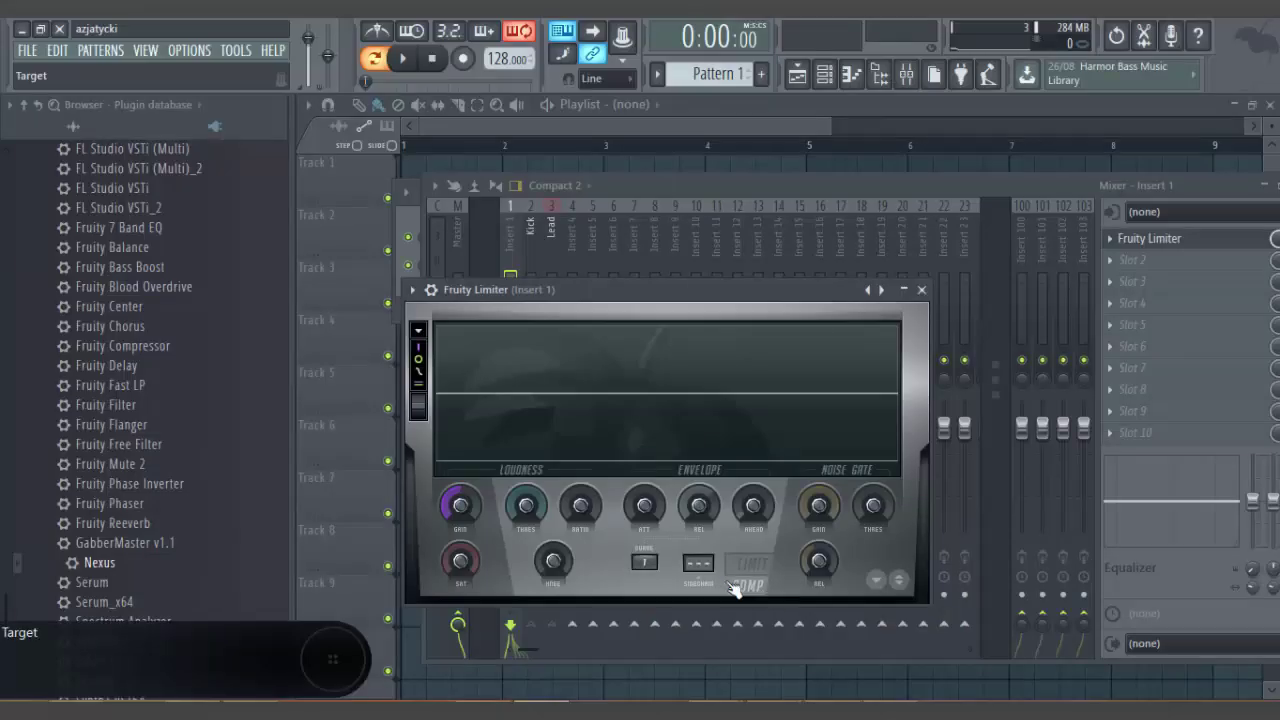
{"action": "left_click", "coordinate": [697, 563]}
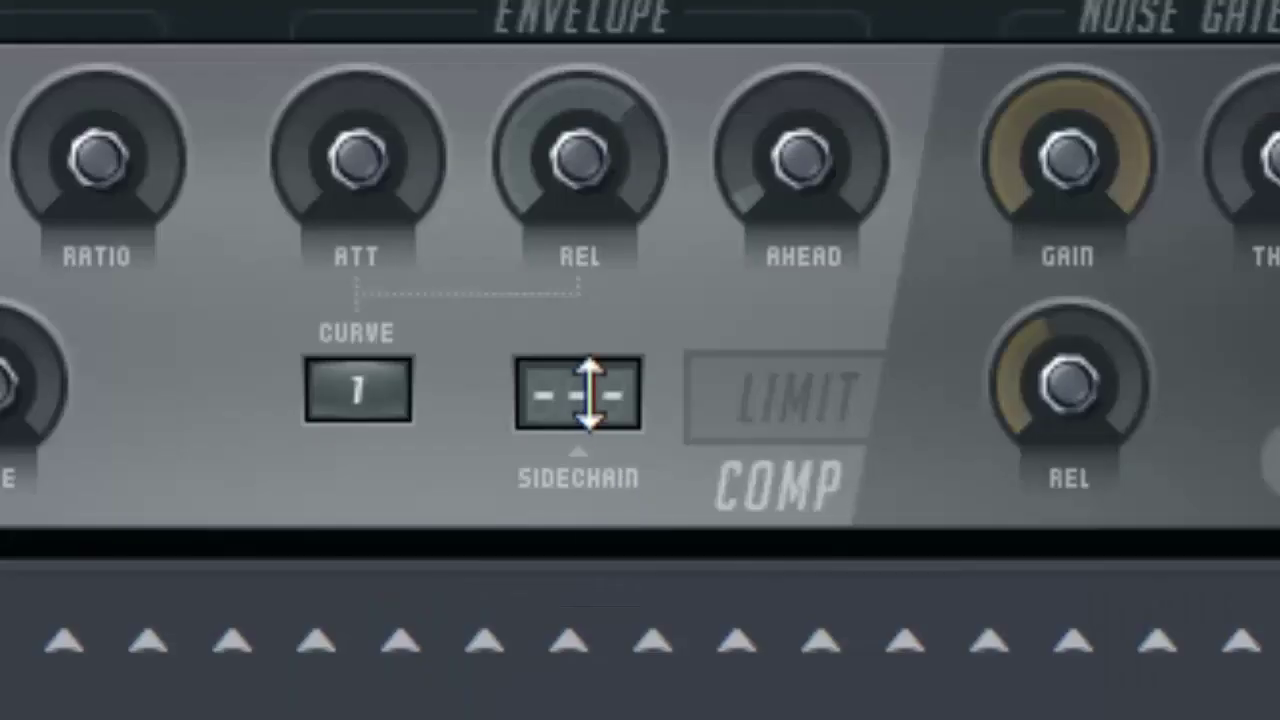
{"action": "left_click", "coordinate": [700, 565]}
{"action": "left_click", "coordinate": [697, 516]}
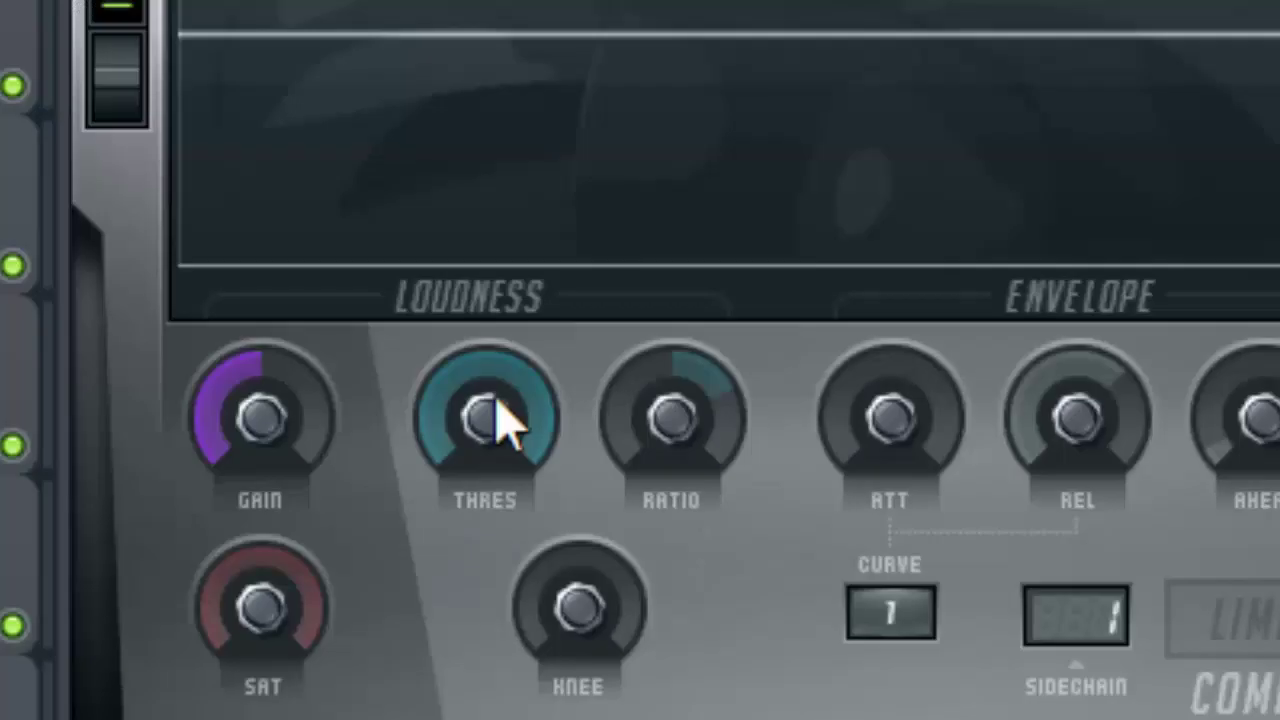
{"action": "left_click_drag", "start_coordinate": [527, 505], "coordinate": [527, 555]}
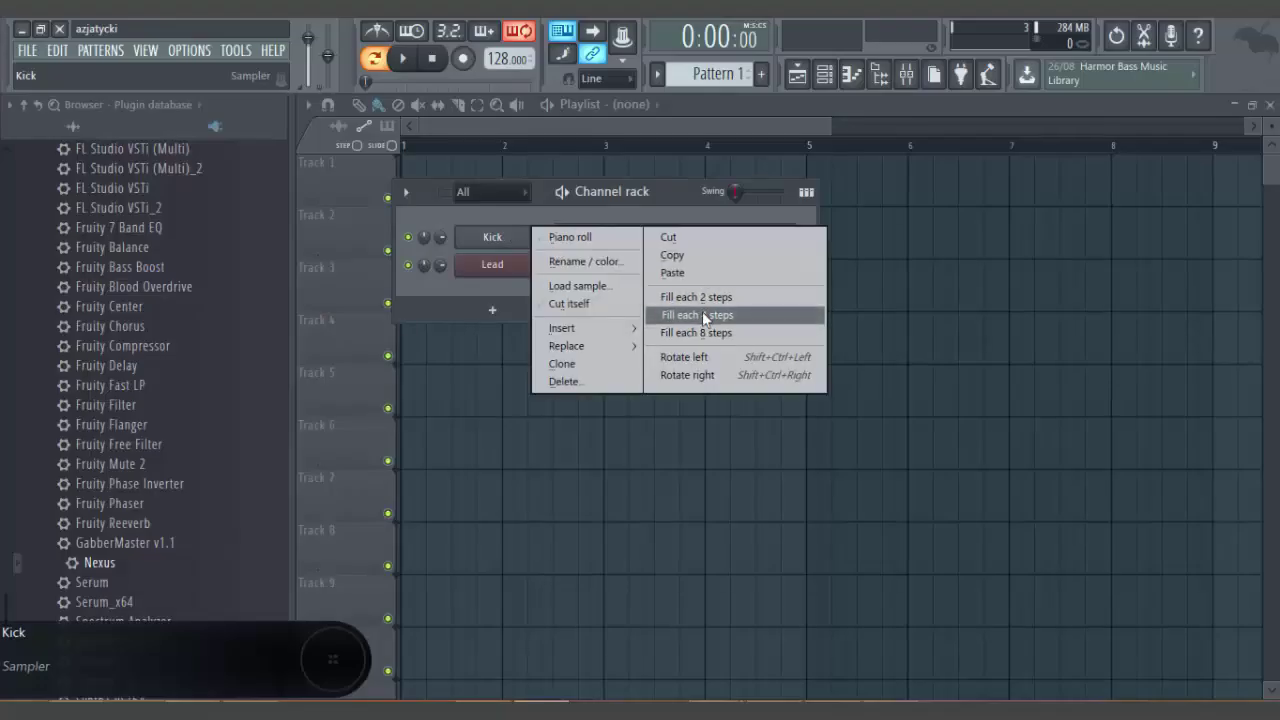
- Fill the Kick channel on each 4 steps and play the pattern to hear the sidechained lead
{"action": "left_click", "coordinate": [702, 311]}
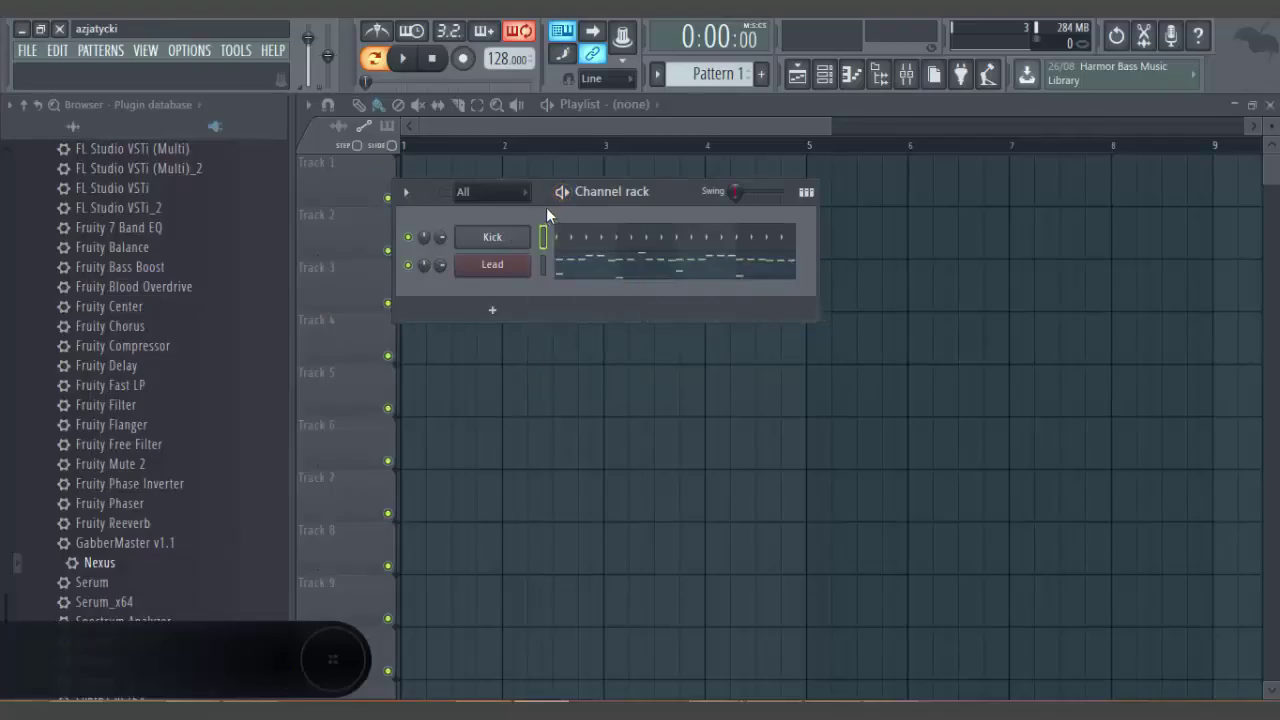
{"action": "right_click", "coordinate": [510, 237]}
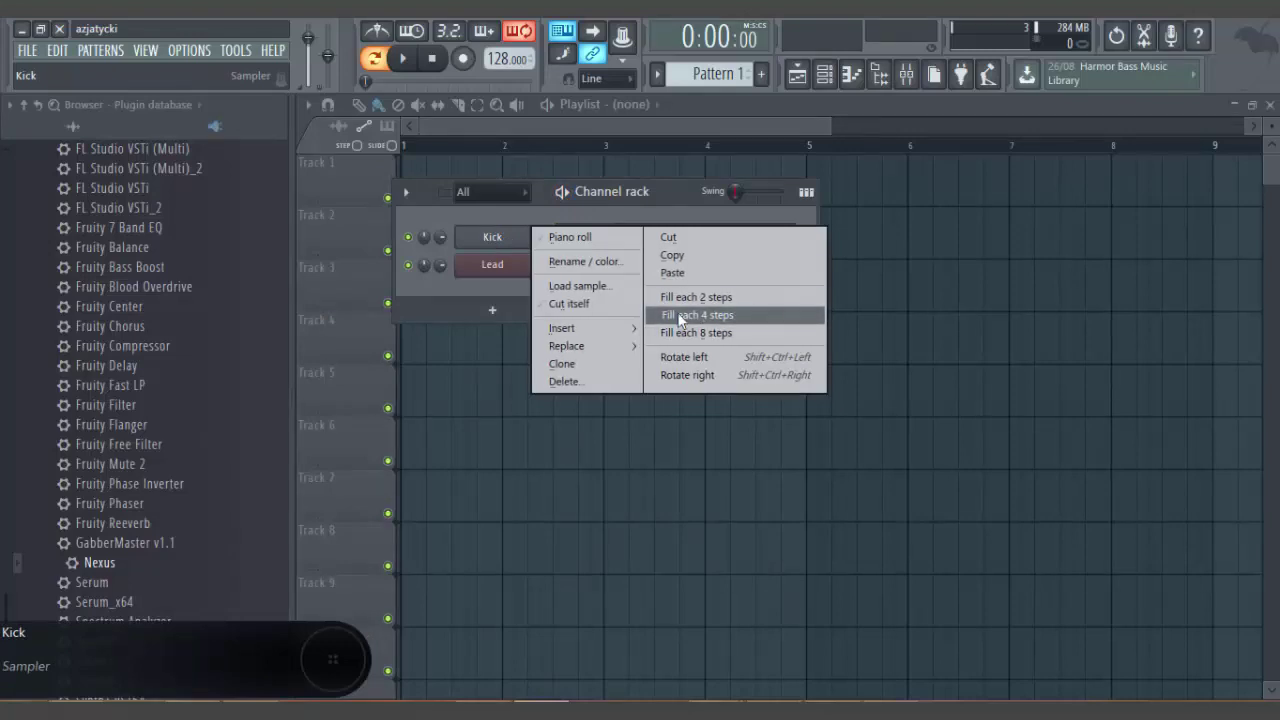
{"action": "left_click", "coordinate": [526, 213]}
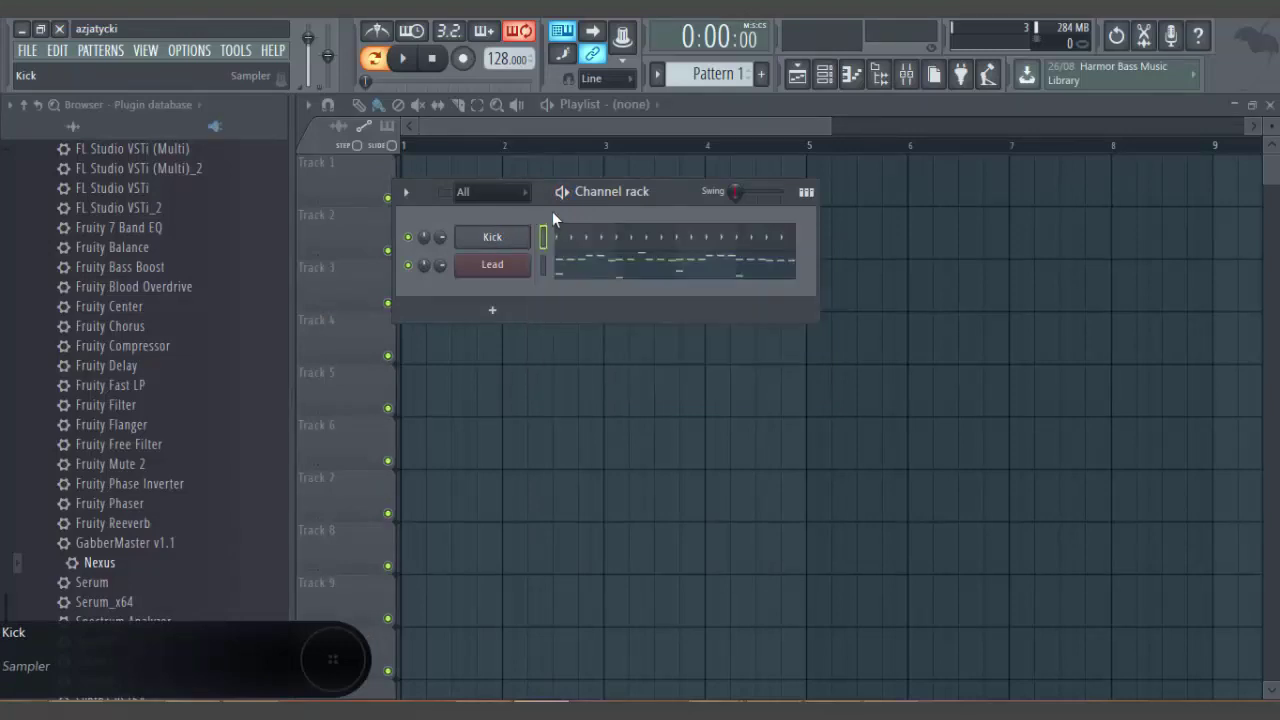
{"action": "key", "text": "space"}
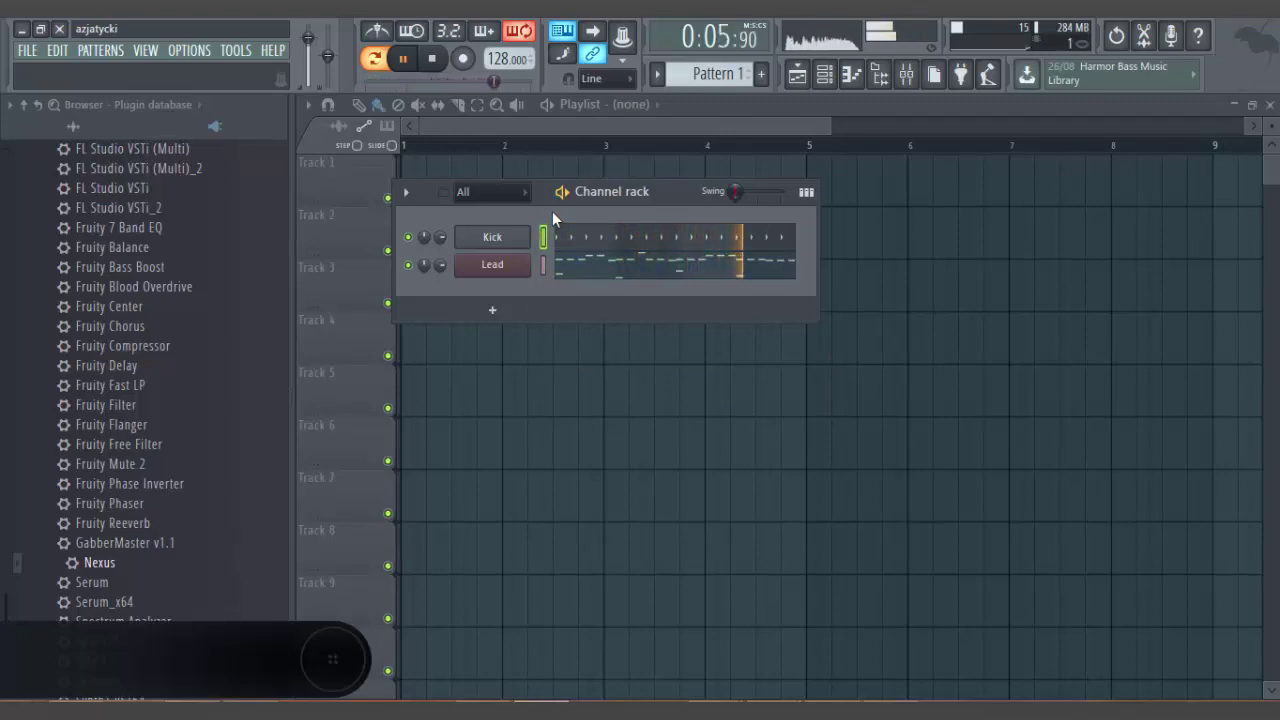
{"action": "key", "text": "space"}
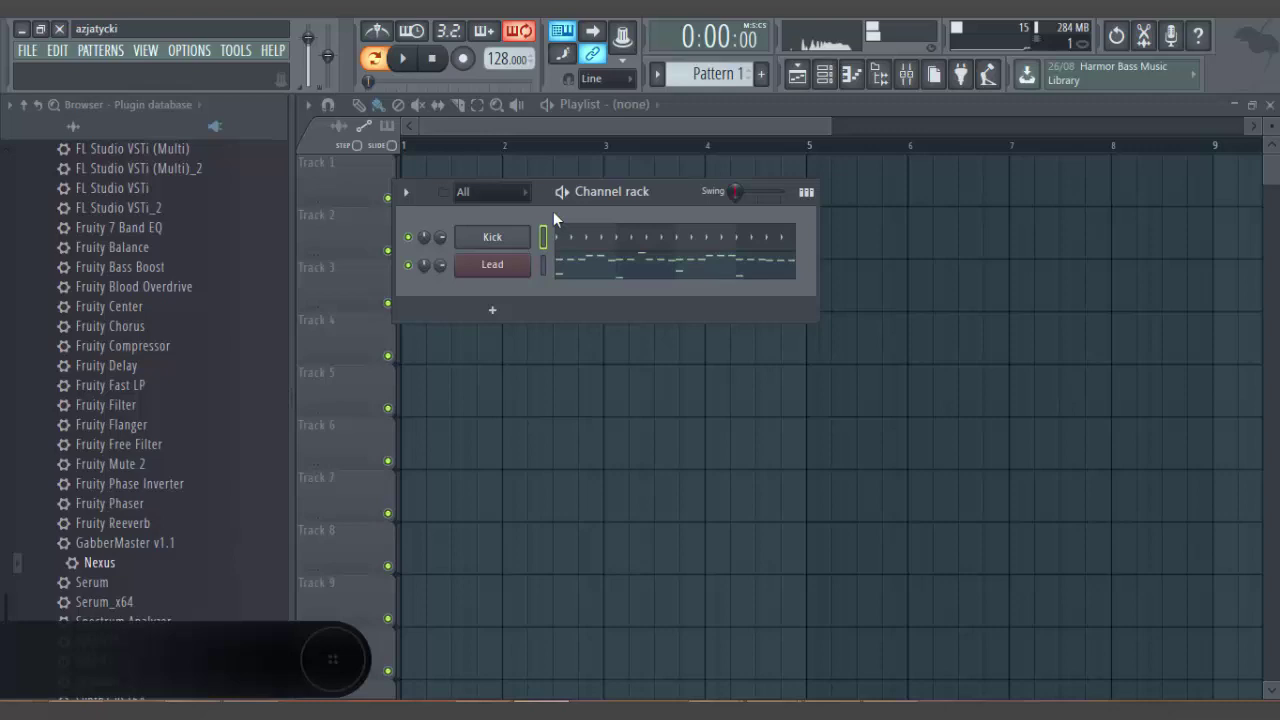
- Reopen Fruity Limiter on Insert 1 and fine-tune the compressor threshold to a low setting, slightly above minimum
{"action": "left_click", "coordinate": [830, 75]}
{"action": "left_click", "coordinate": [830, 75]}
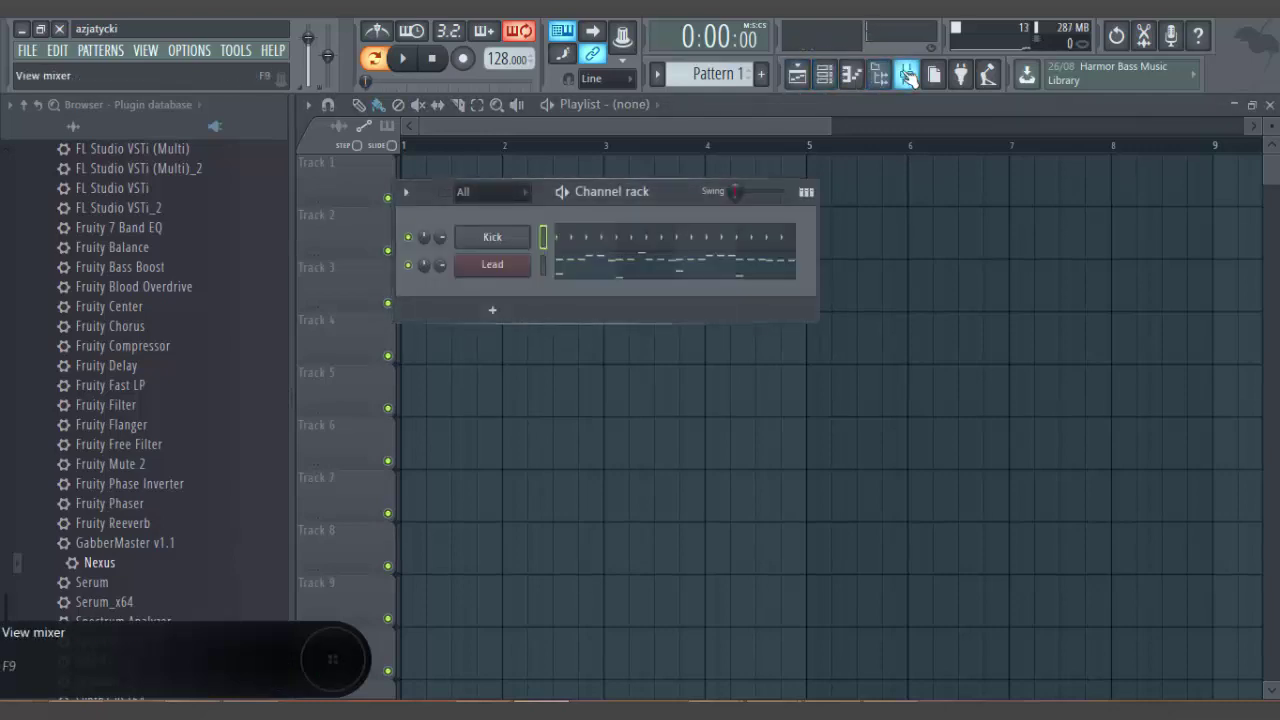
{"action": "left_click", "coordinate": [906, 74]}
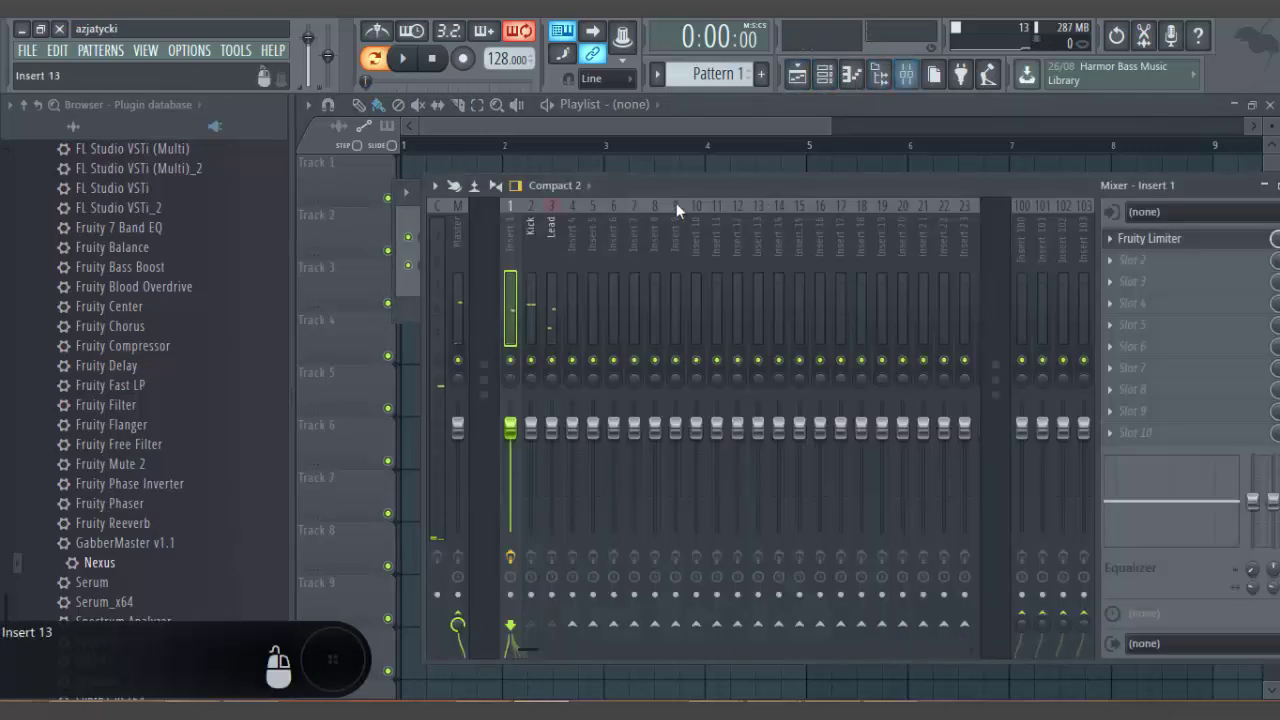
{"action": "left_click", "coordinate": [1177, 241]}
{"action": "left_click_drag", "start_coordinate": [526, 506], "coordinate": [527, 515]}
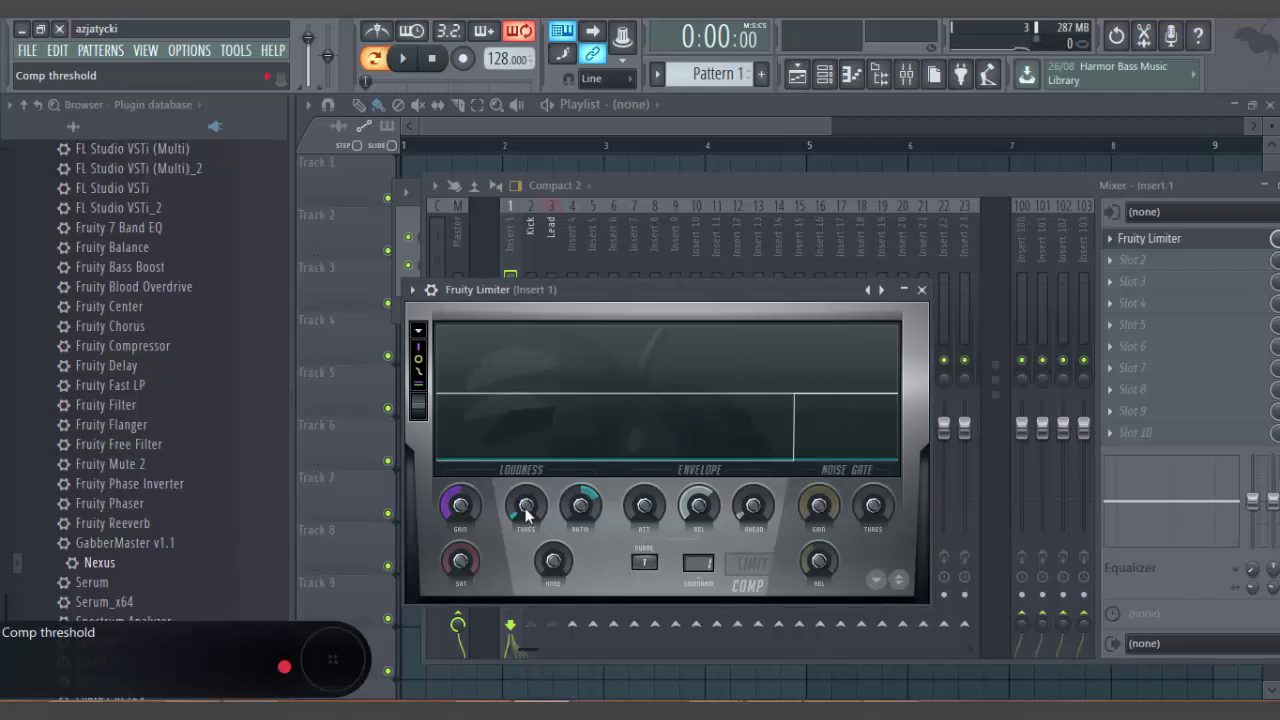
{"action": "left_click_drag", "start_coordinate": [526, 509], "coordinate": [500, 482]}
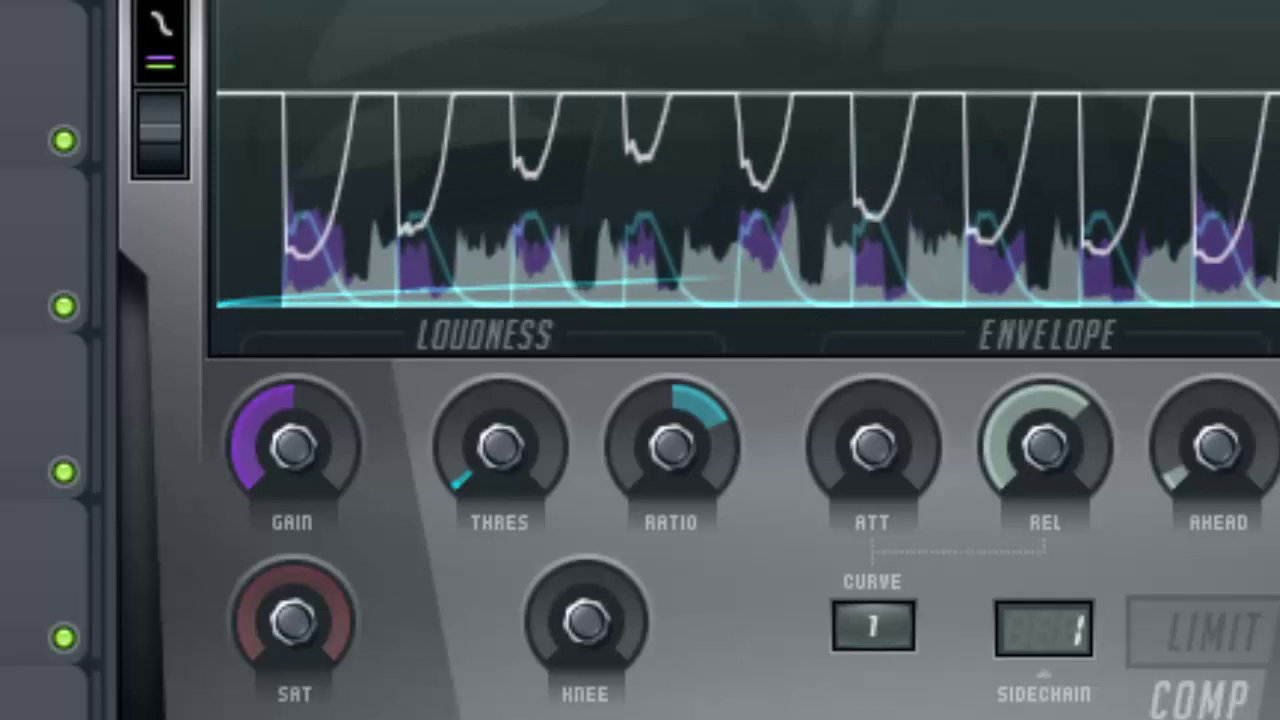
{"action": "left_click_drag", "start_coordinate": [500, 446], "coordinate": [500, 433]}
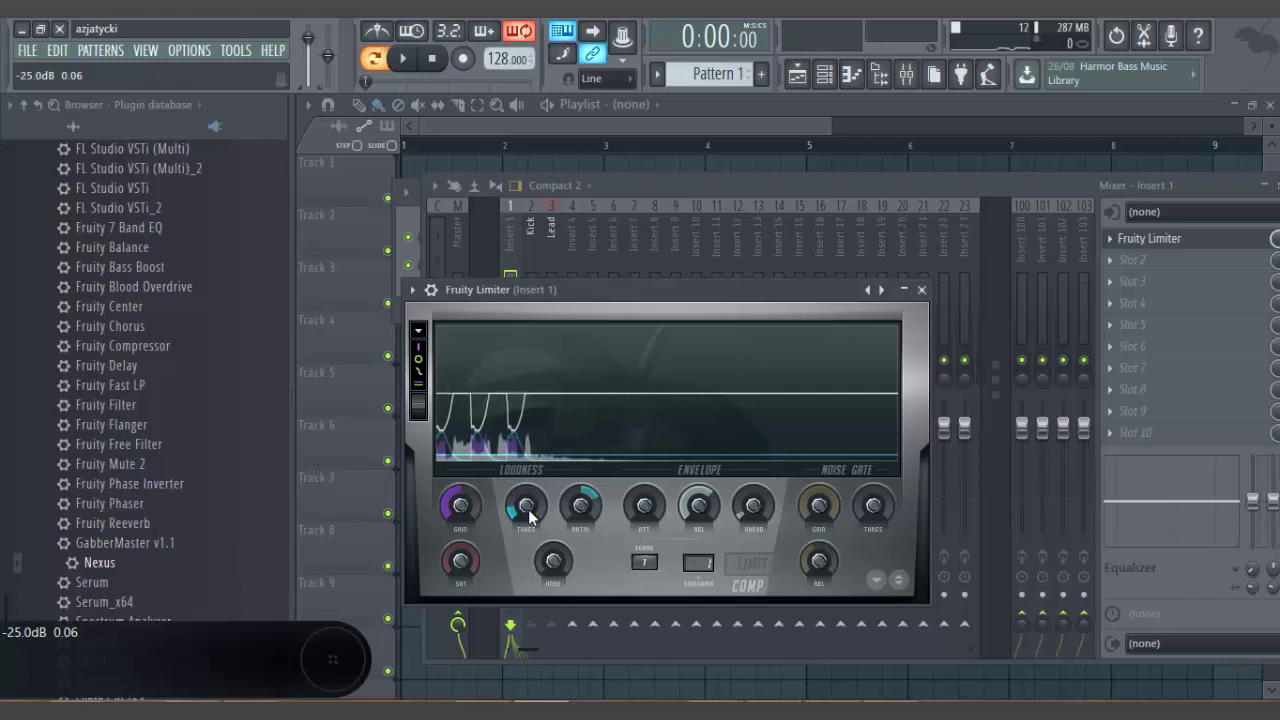
- Bring the mixer back up and review the Fruity Limiter settings on Insert 1
{"action": "left_click", "coordinate": [797, 73]}
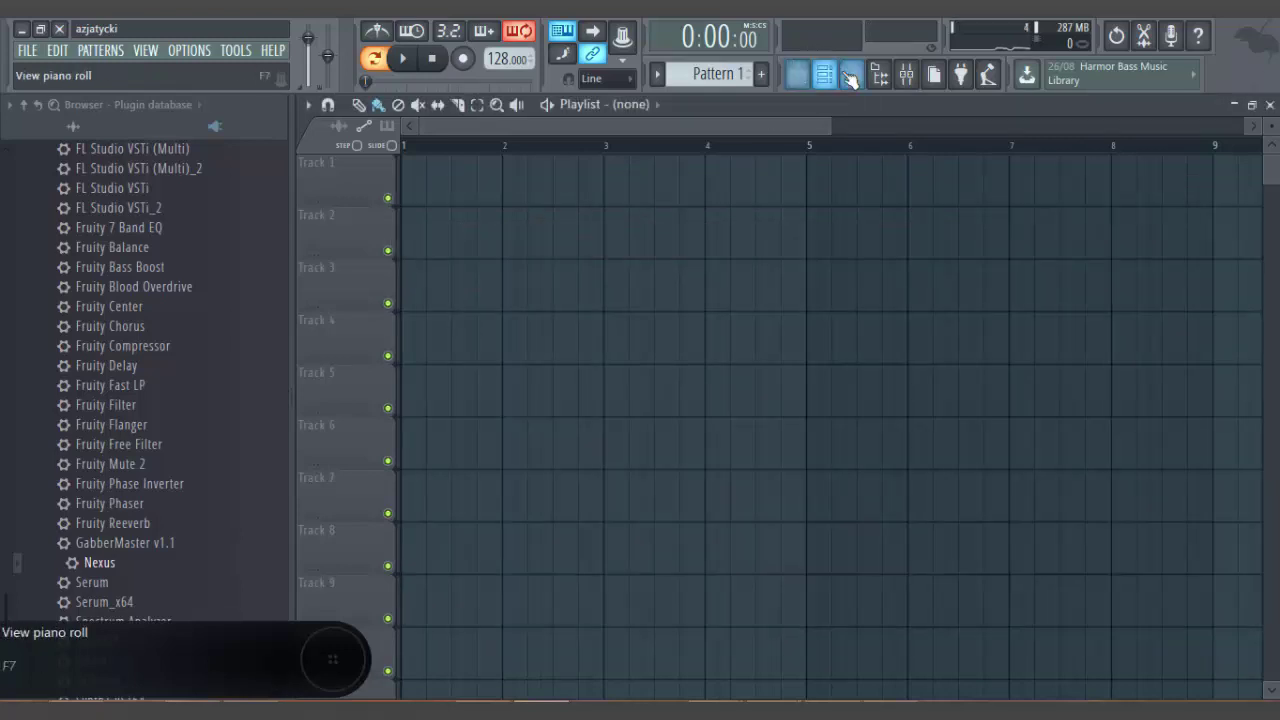
{"action": "left_click", "coordinate": [906, 76]}
{"action": "left_click", "coordinate": [1170, 242]}
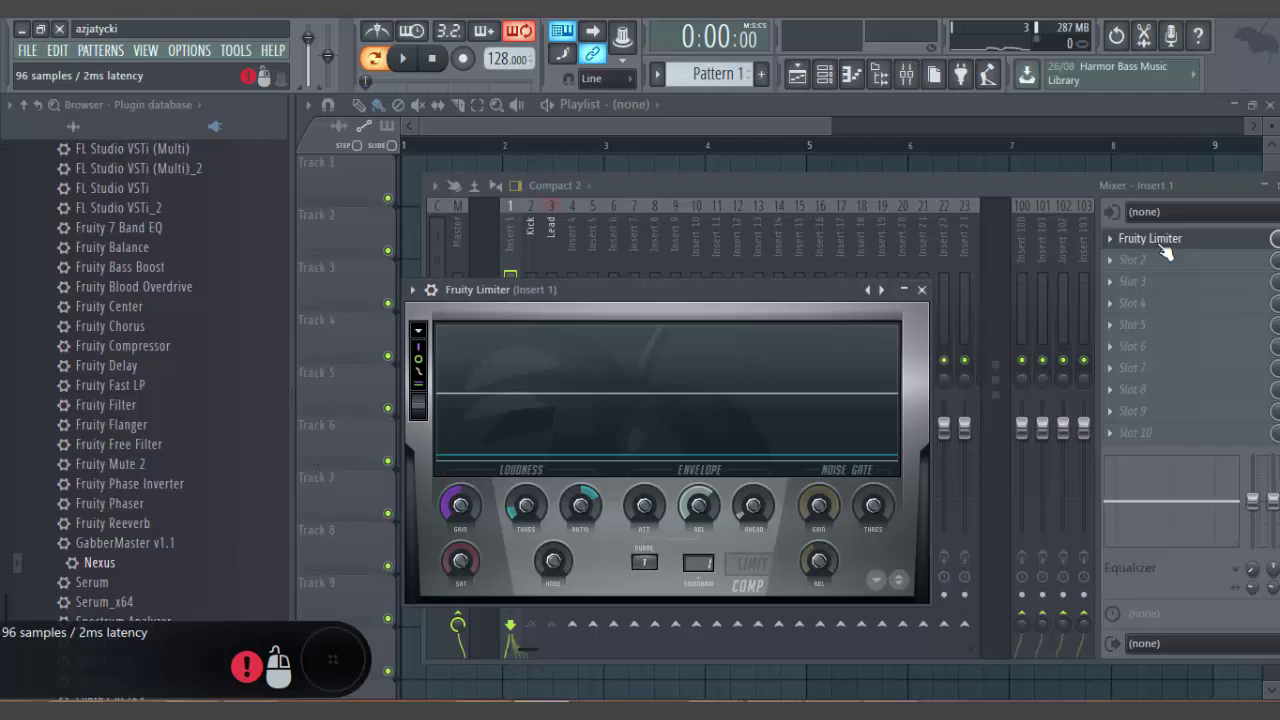
{"action": "left_click", "coordinate": [1163, 247]}
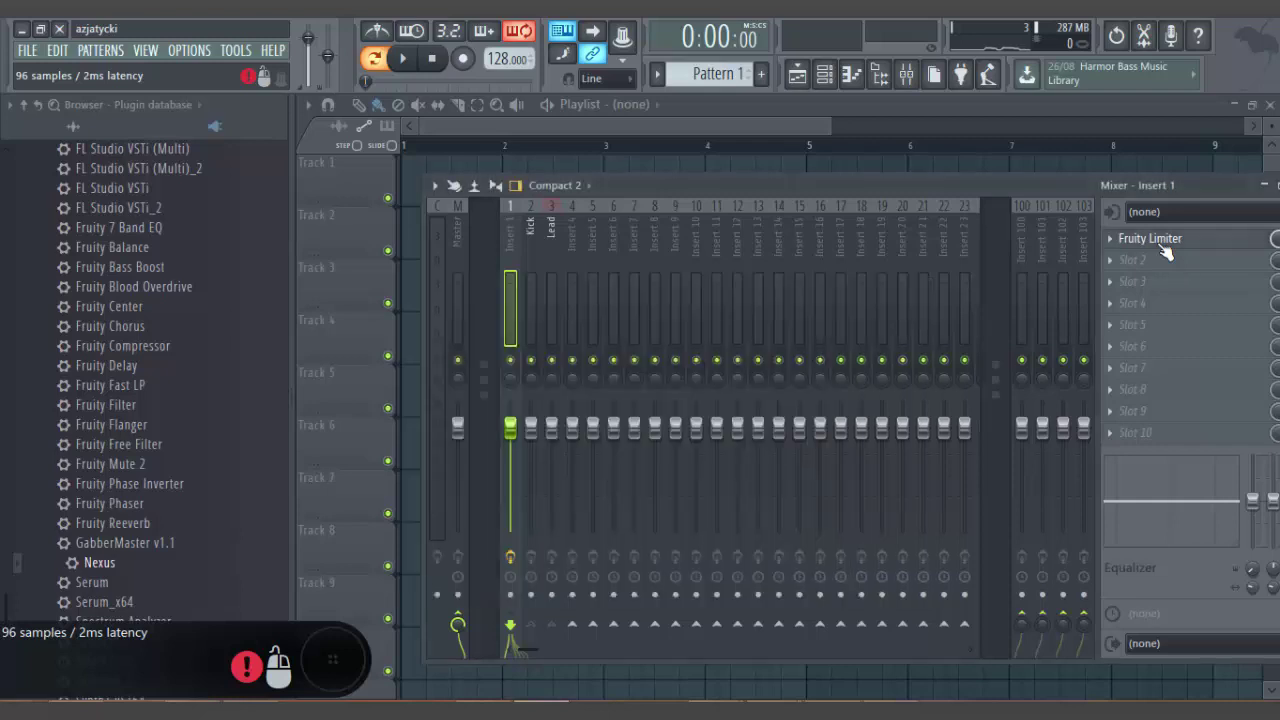